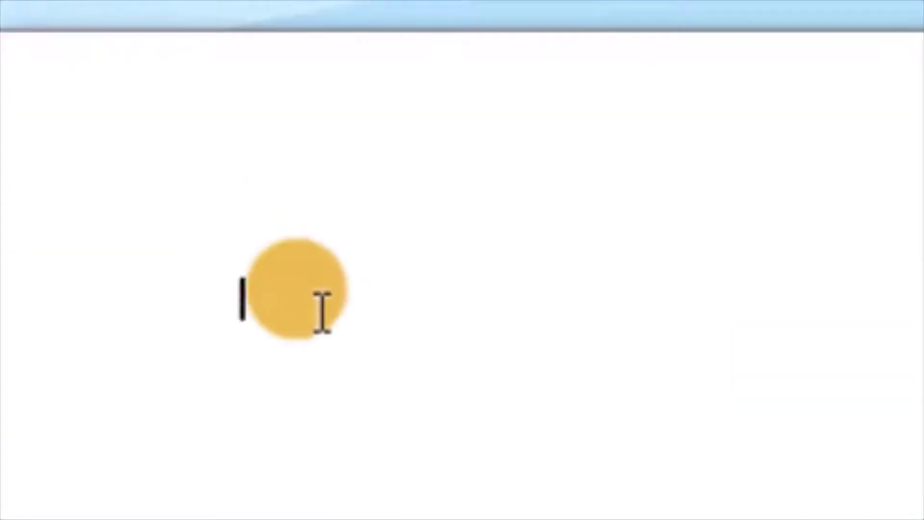
- Expand =rand() into three sample paragraphs, then select and delete them
type("=")
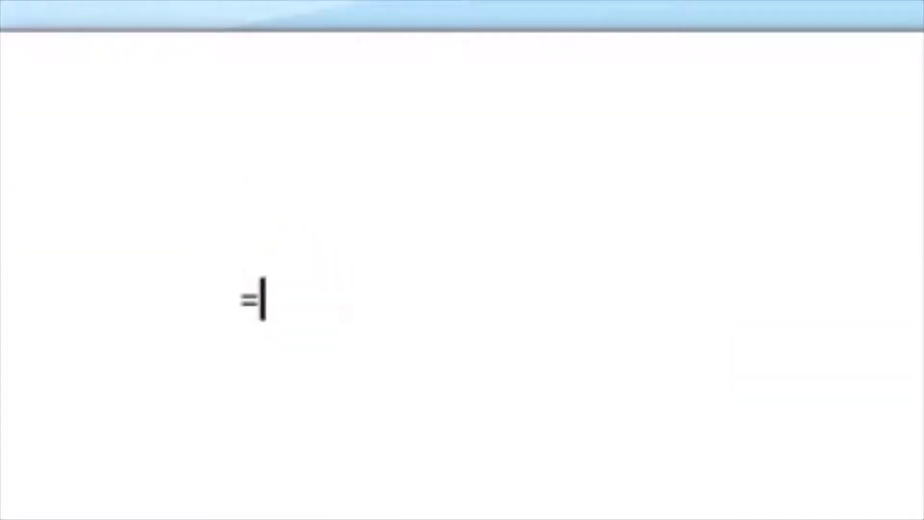
type("ran")
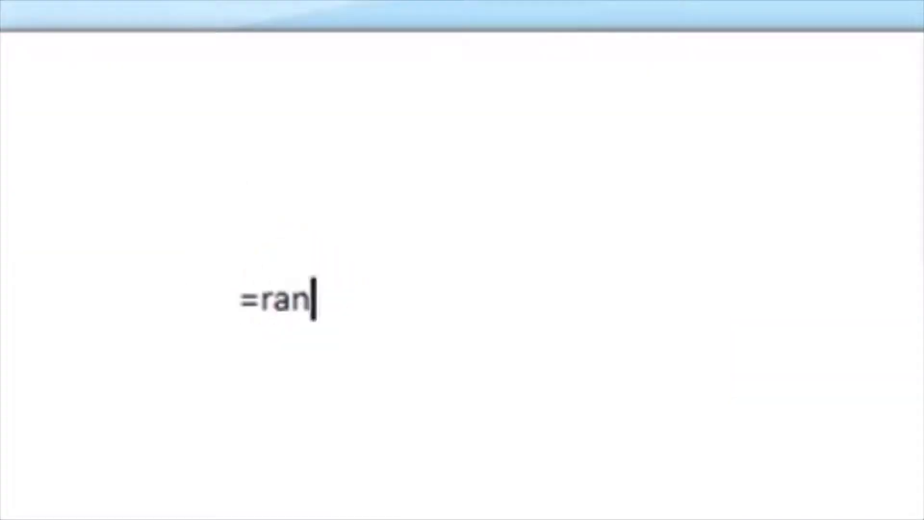
type("d(")
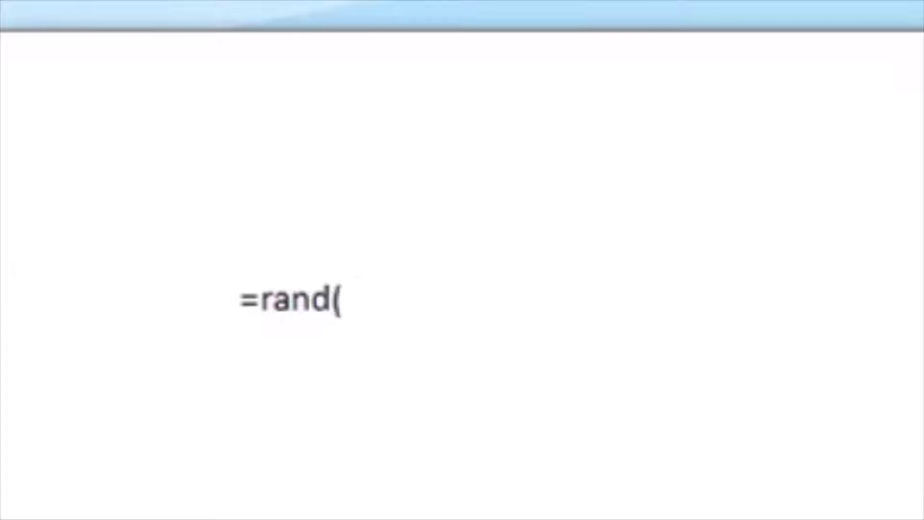
type(")")
key("Return")
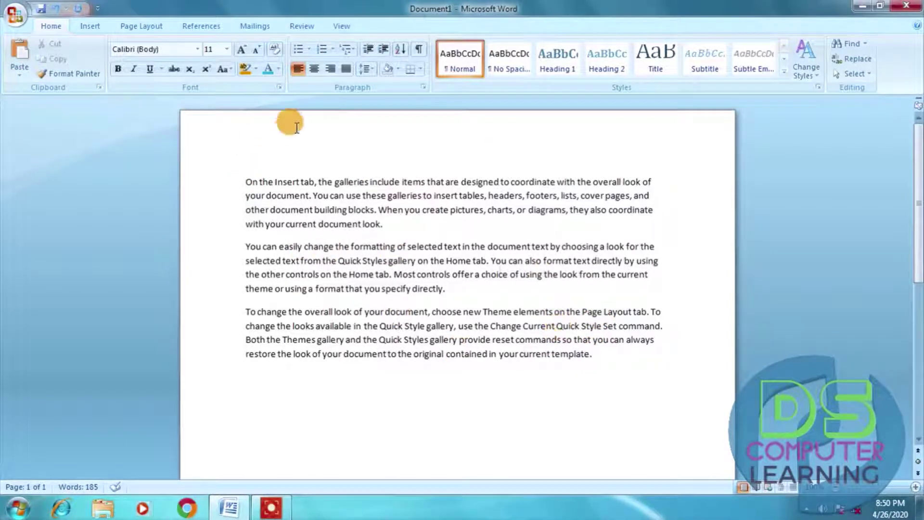
left_click_drag(596, 354, 220, 172)
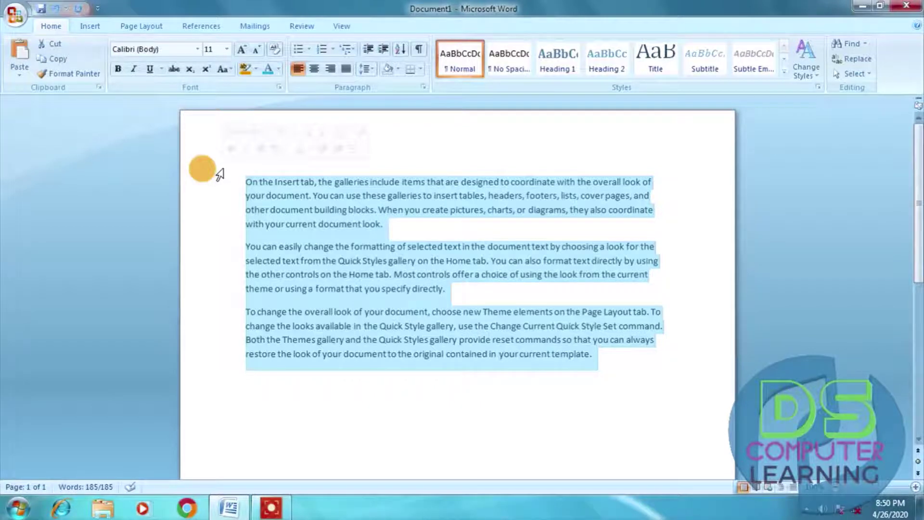
key("Delete")
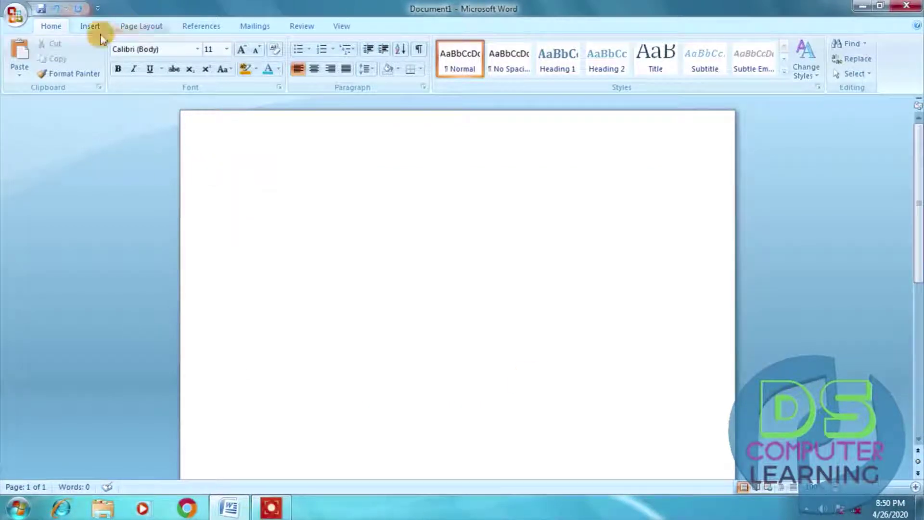
- Uncheck 'Replace text as you type' in Proofing's AutoCorrect Options and confirm both dialogs
left_click(17, 12)
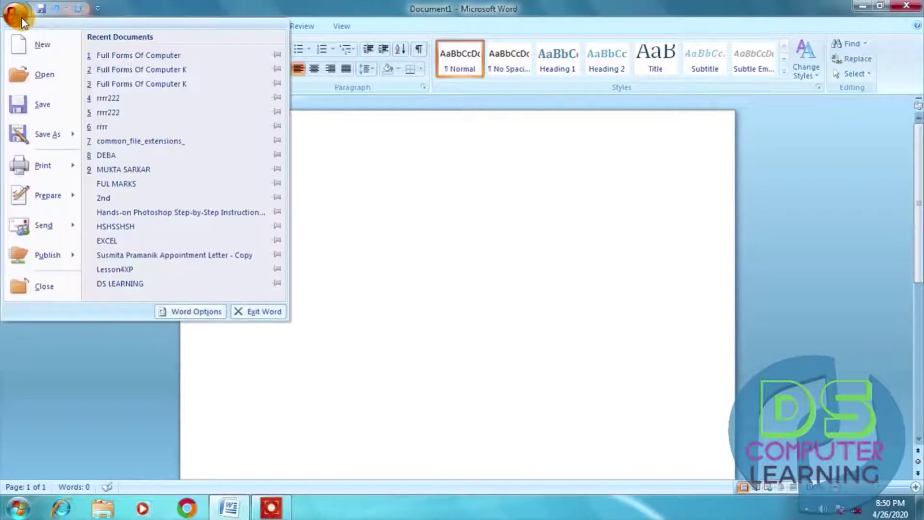
left_click(221, 312)
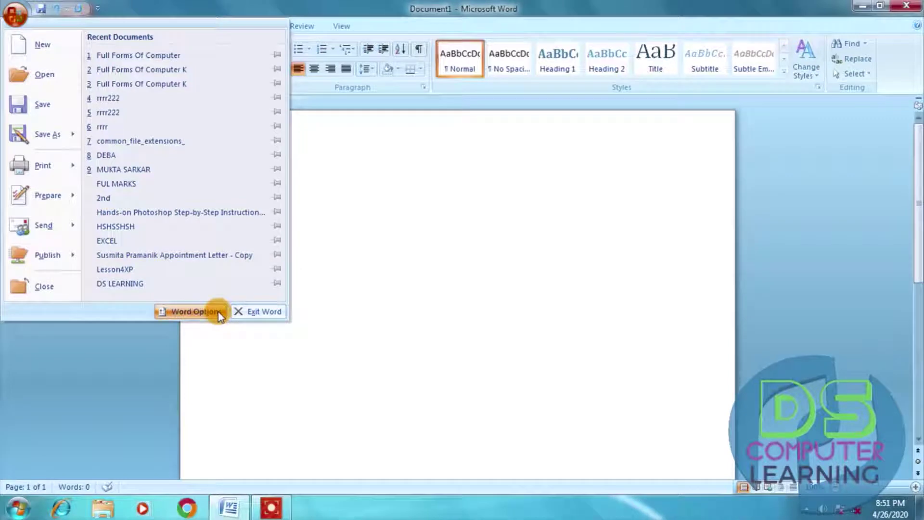
left_click(219, 311)
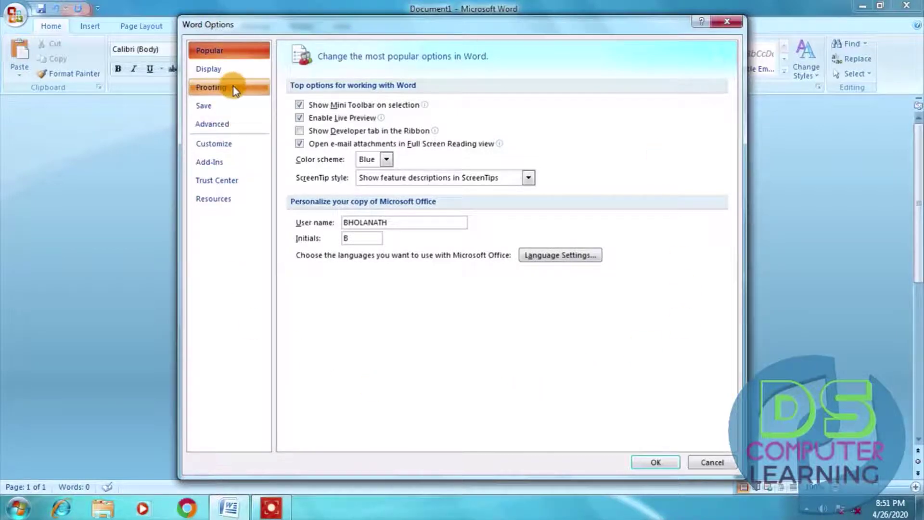
left_click(235, 91)
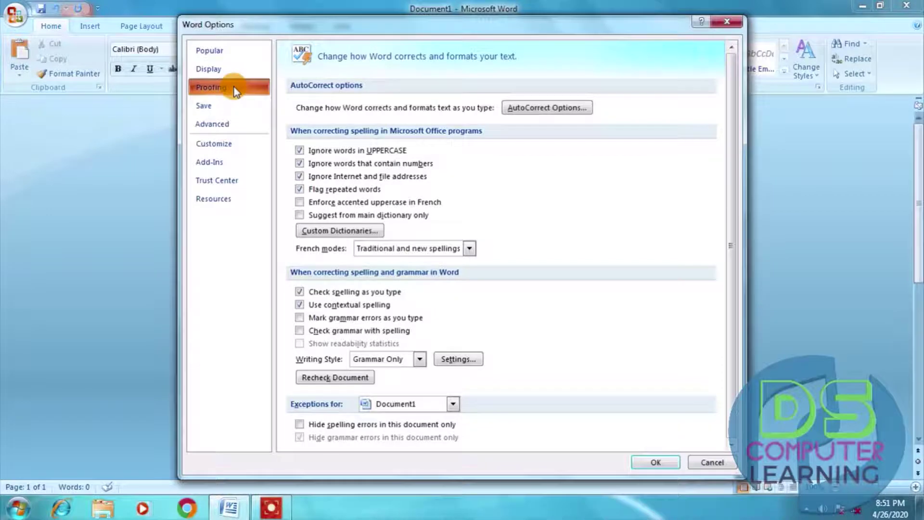
left_click(583, 109)
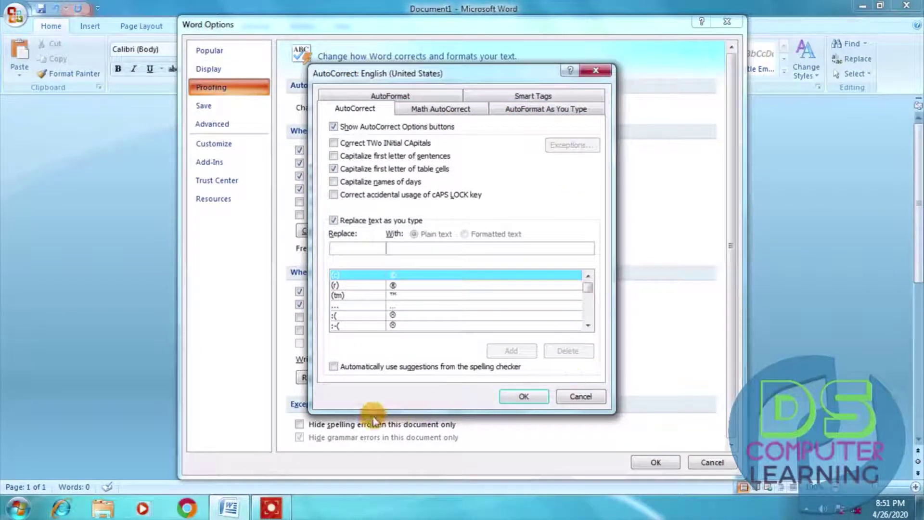
left_click(333, 126)
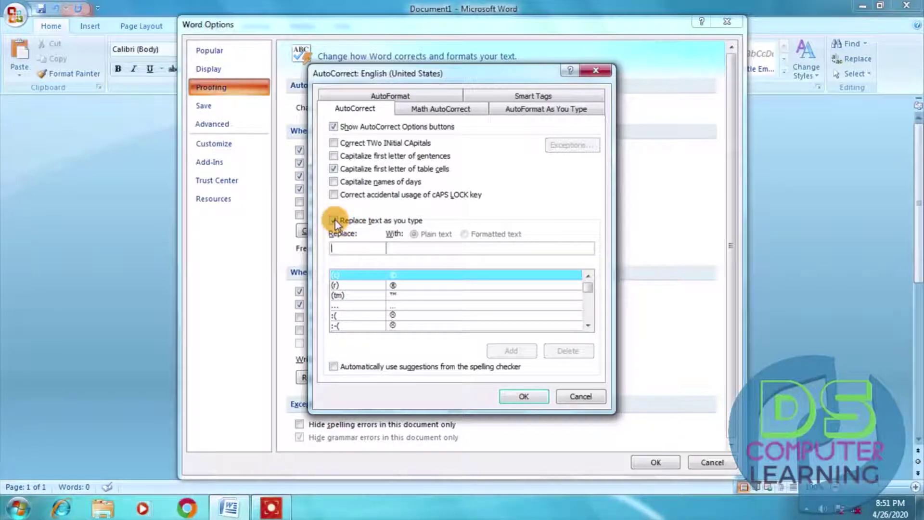
left_click(334, 222)
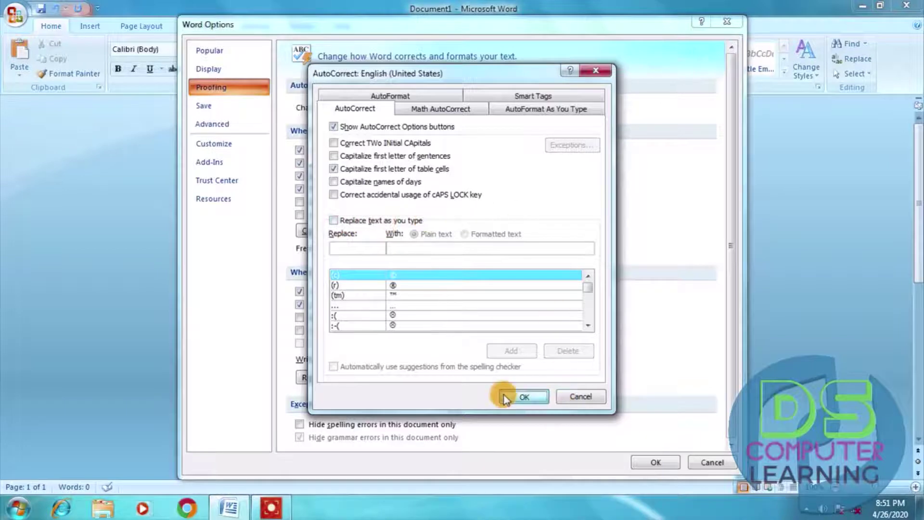
left_click(523, 396)
left_click(653, 462)
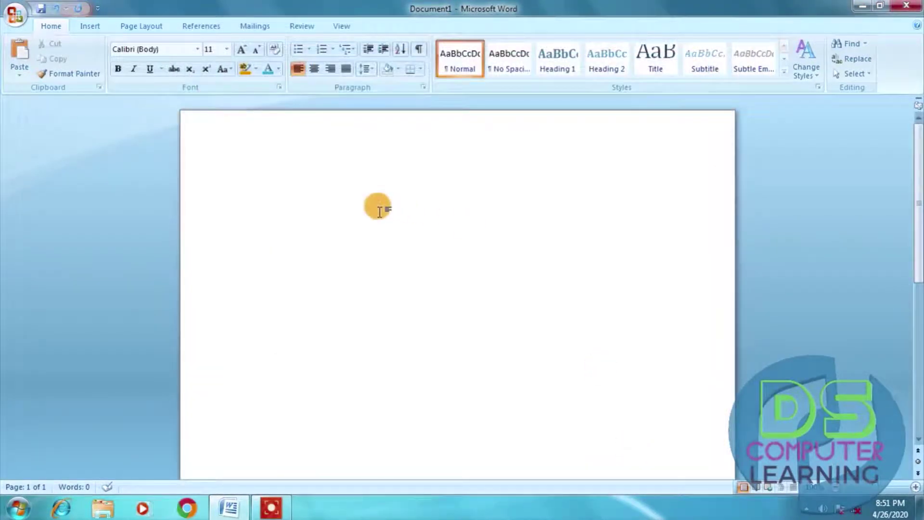
- Enter =rand(), which now stays as plain text, then close the Word window
type("=ran")
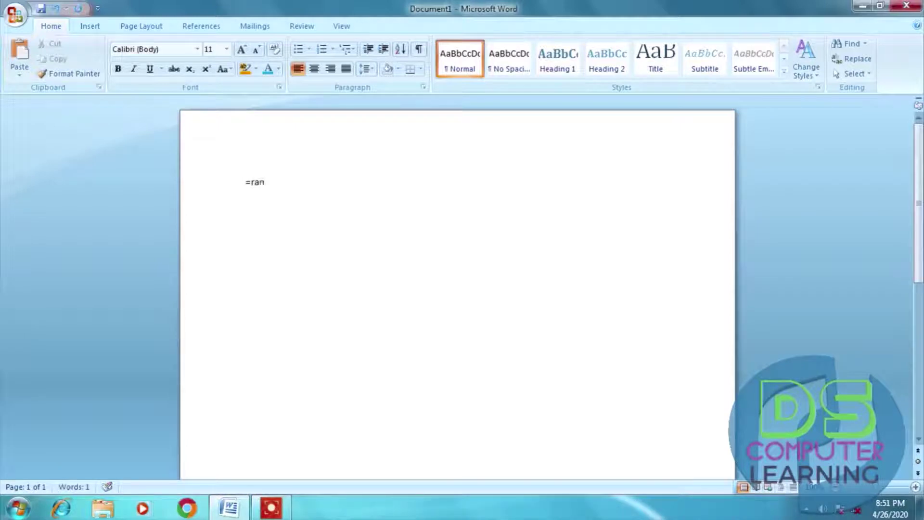
type("d")
type("()")
key("Return")
left_click(915, 5)
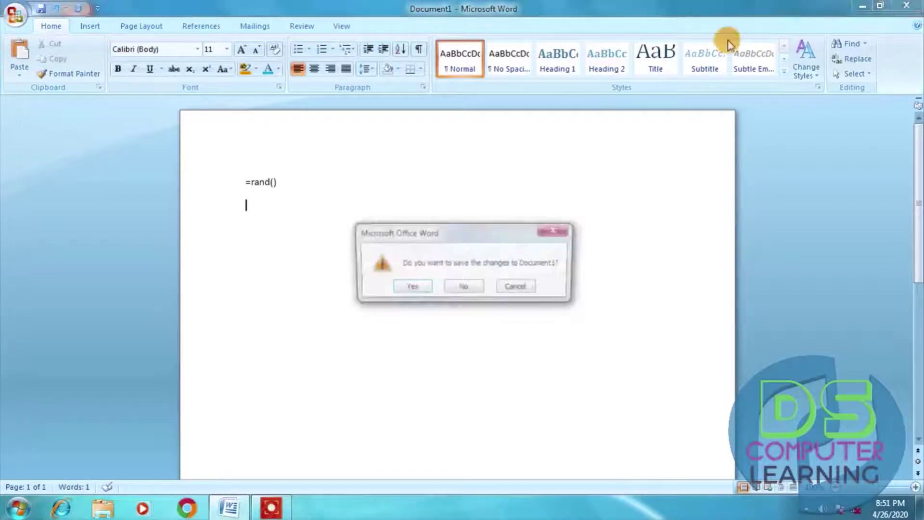
- Quit without saving, relaunch Word 2007, and remove the recovered documents
left_click(455, 288)
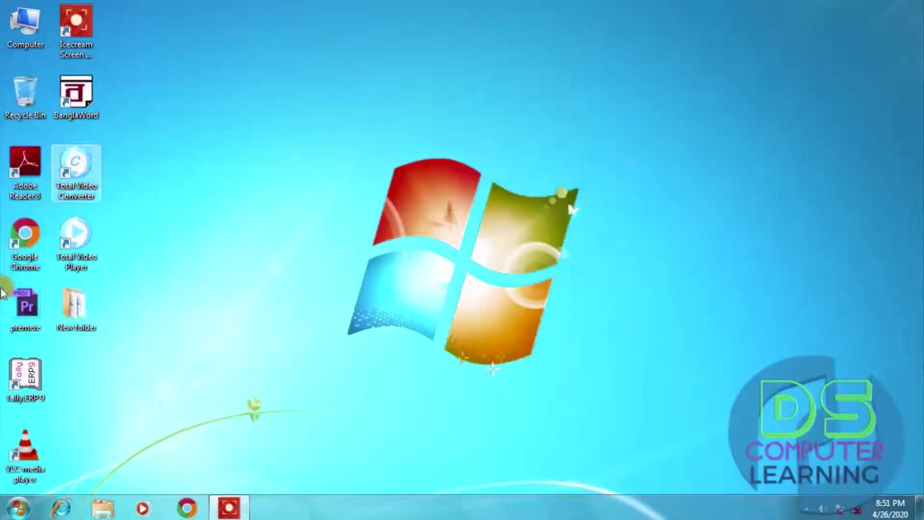
left_click(18, 507)
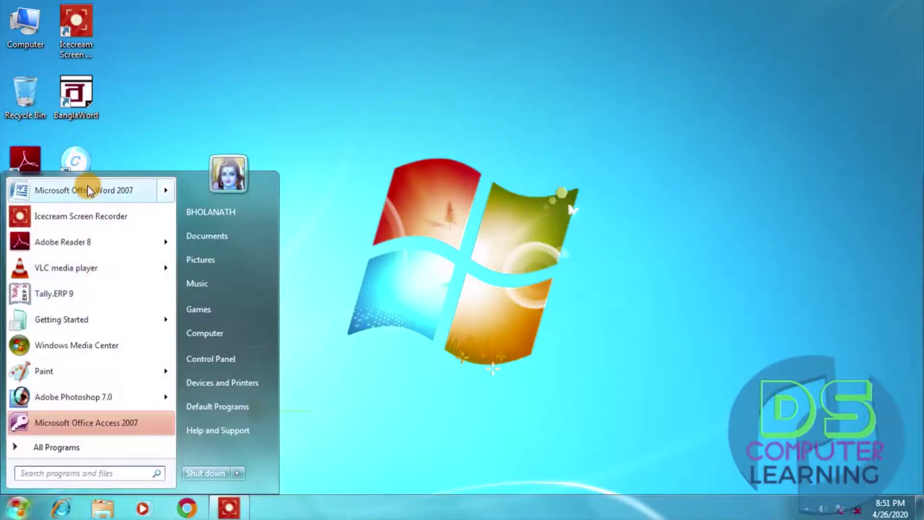
left_click(107, 185)
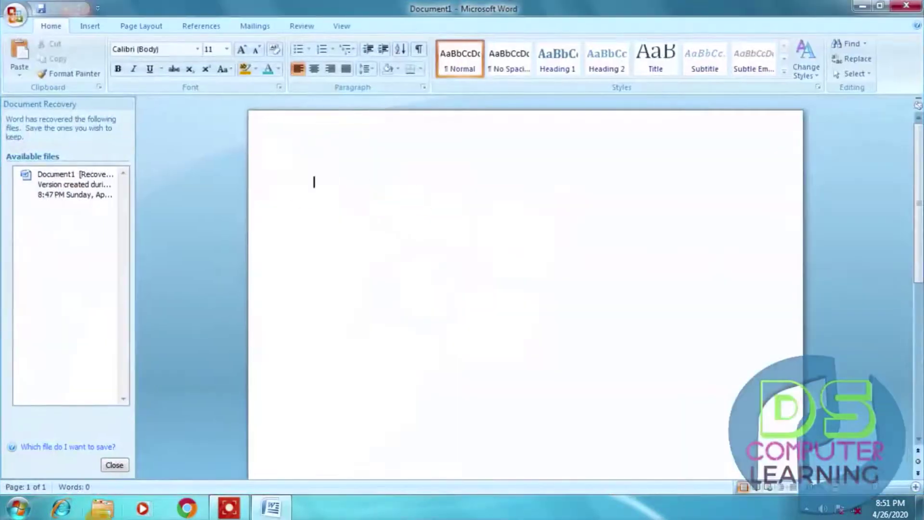
left_click(109, 469)
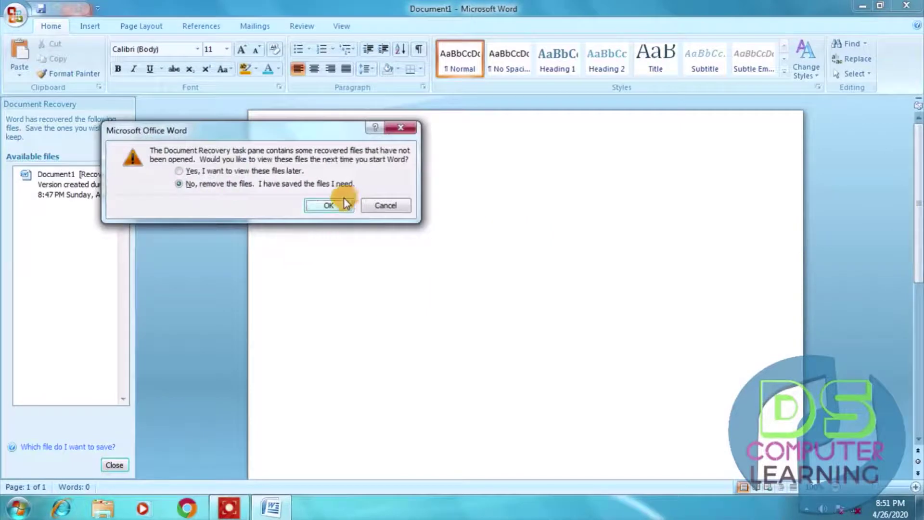
left_click(327, 206)
- Enter =rand() again as plain text, then undo it to leave a blank page
type("=")
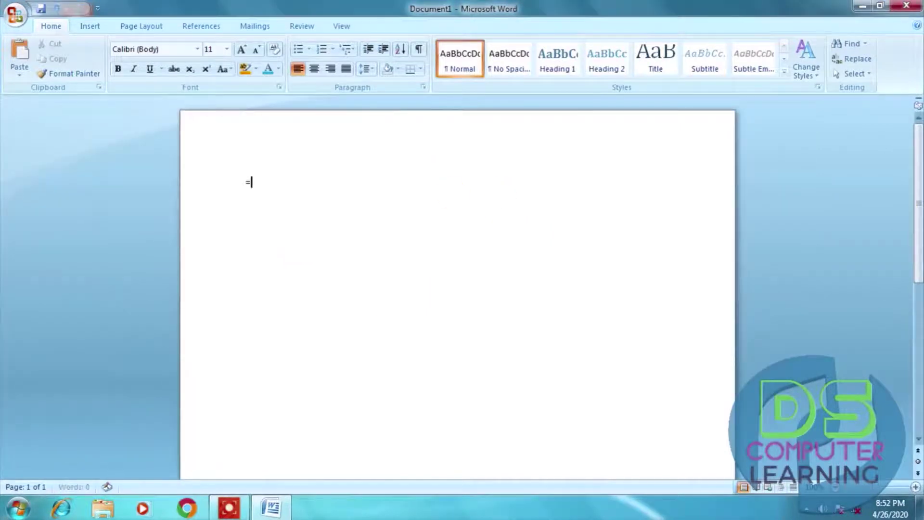
type("ra")
type("nd()")
key("Return")
key("ctrl+z")
key("ctrl+z")
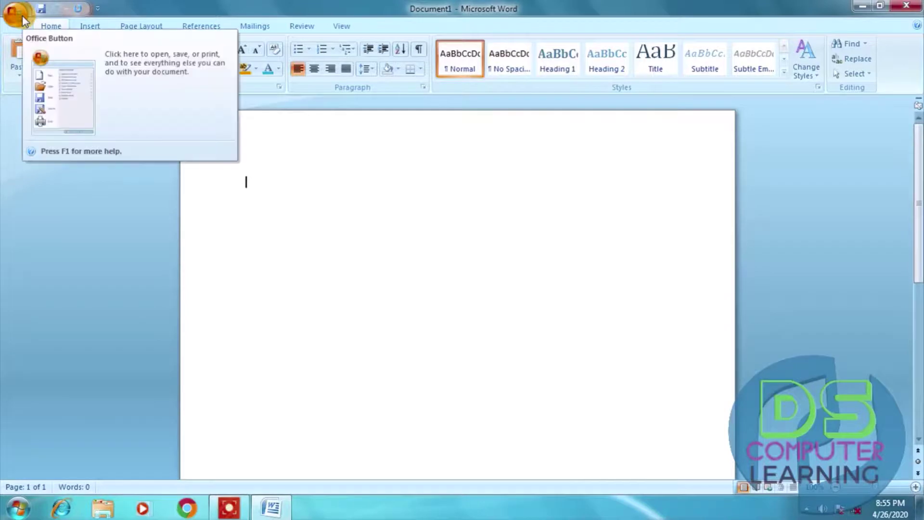
- Re-check 'Replace text as you type' in Proofing's AutoCorrect Options and confirm both dialogs
left_click(23, 19)
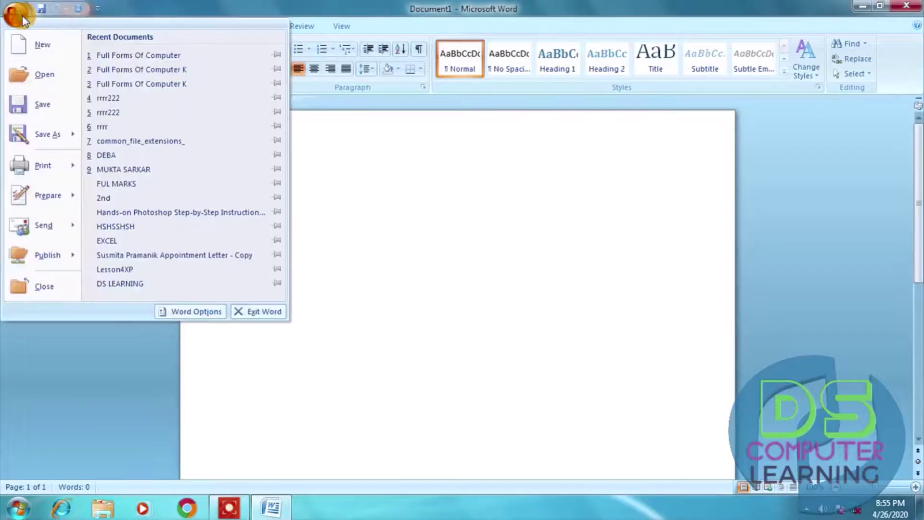
left_click(212, 314)
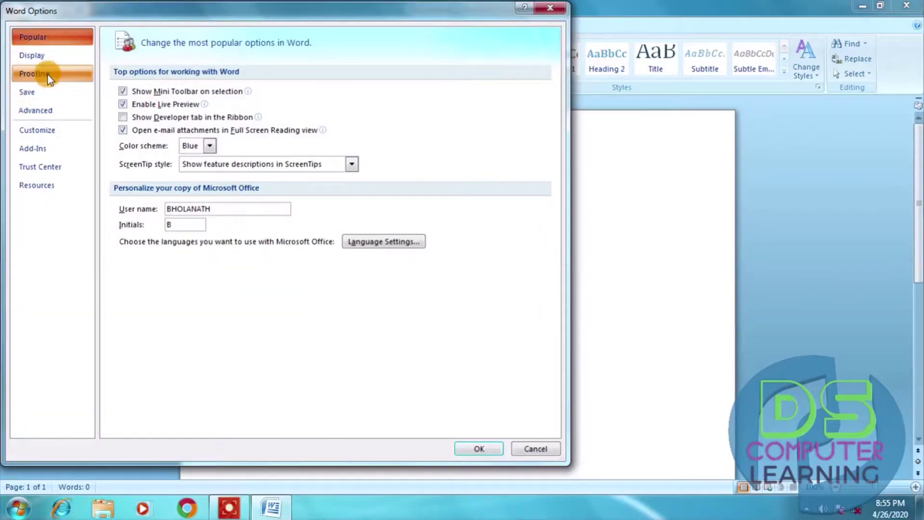
left_click(48, 74)
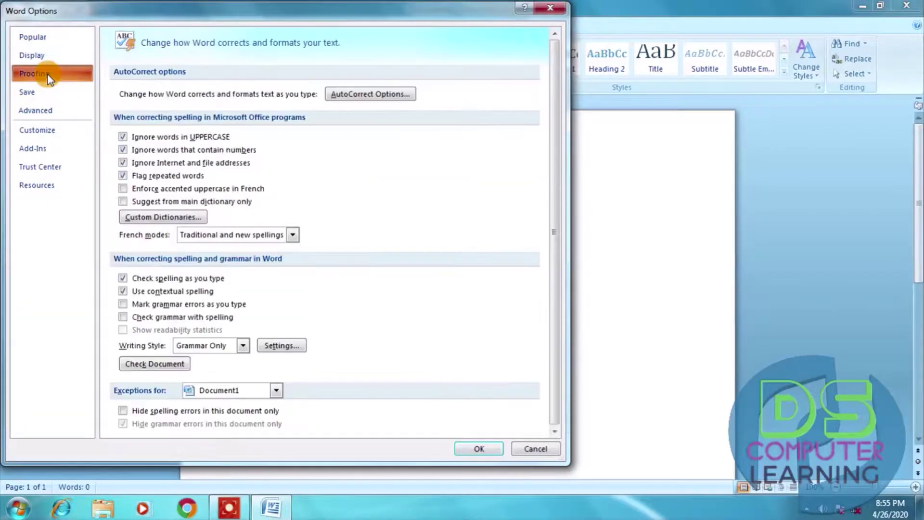
left_click(406, 100)
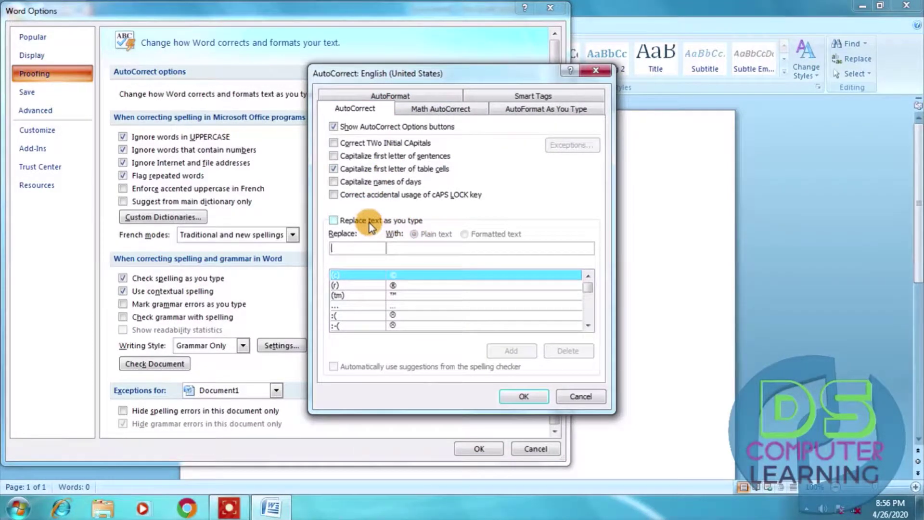
left_click(334, 221)
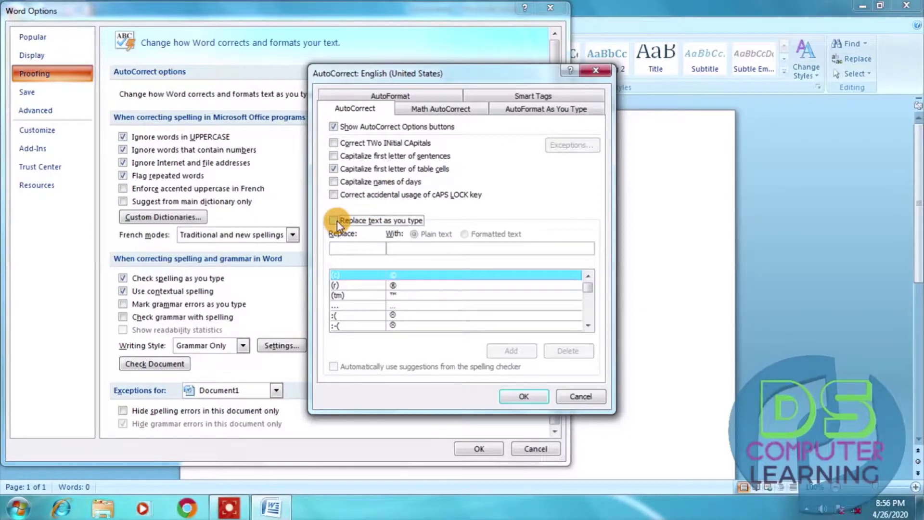
left_click(517, 396)
left_click(490, 448)
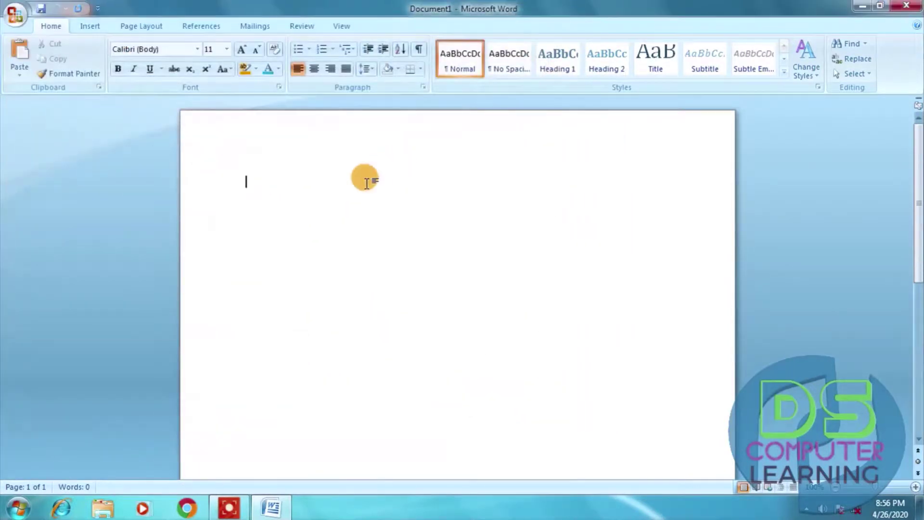
- Enter =rand() to generate three sample paragraphs totaling 185 words
type("=ran")
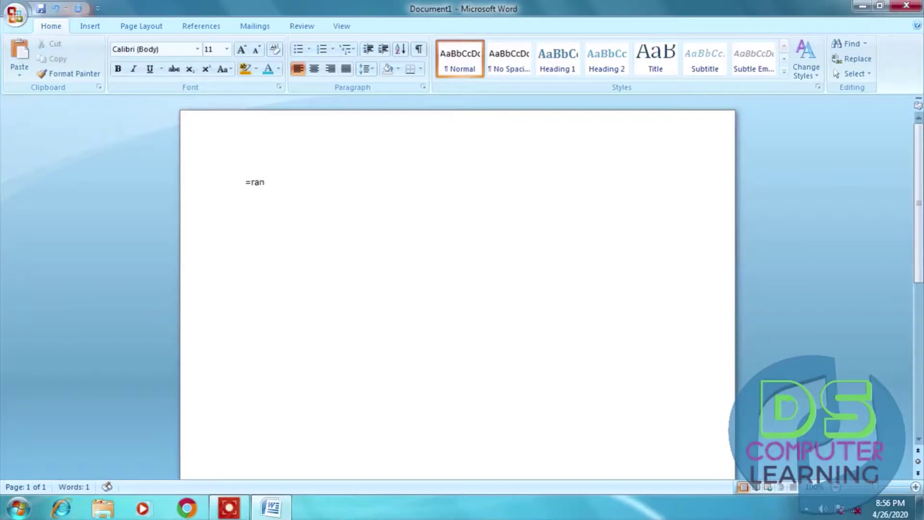
type("d()")
key("Return")
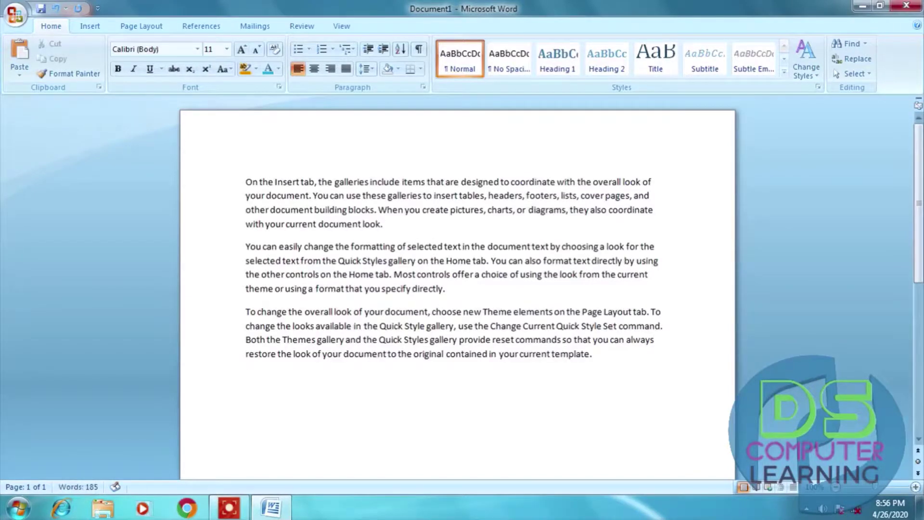